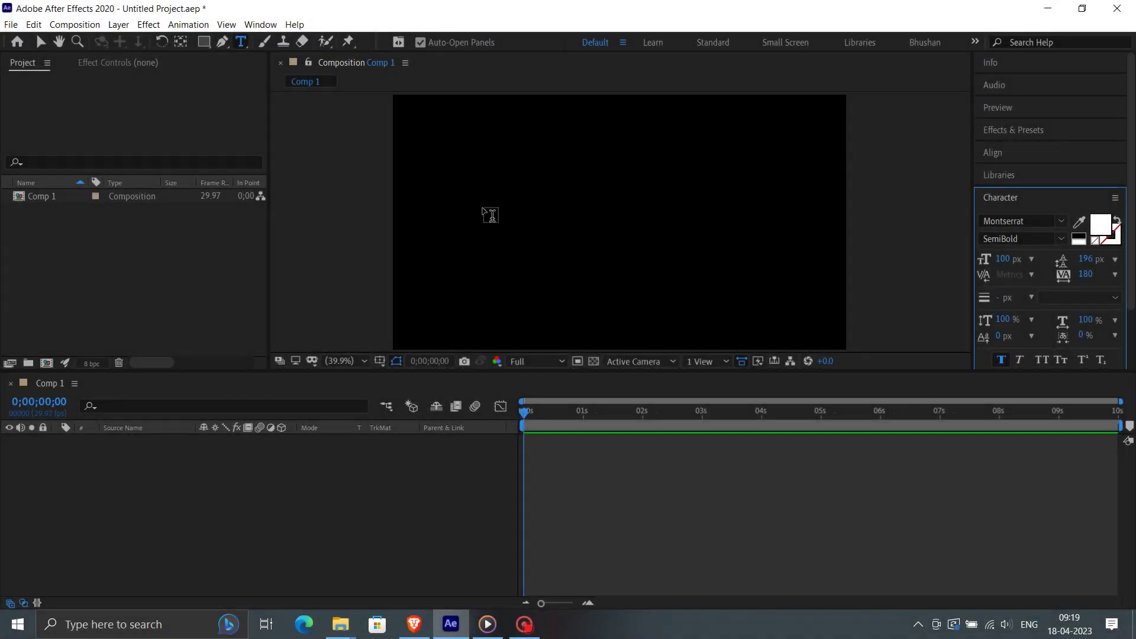
Create a GRAPHICS text layer on the comp, removing the stray mistyped letters.
{"action": "left_click", "coordinate": [490, 215]}
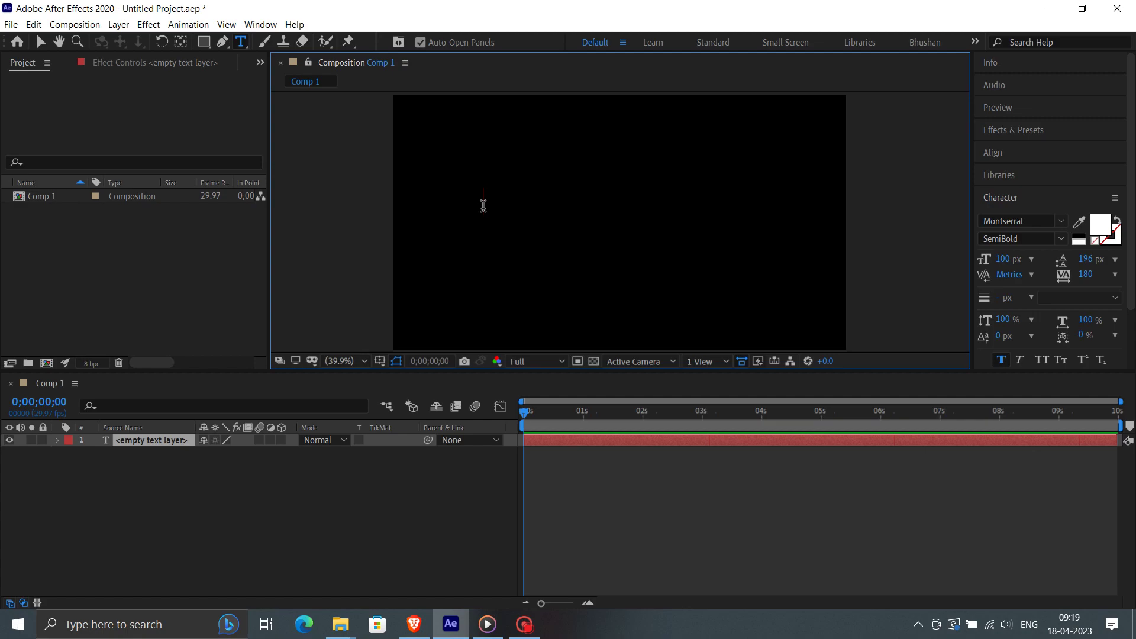
{"action": "type", "text": "g"}
{"action": "key", "text": "BackSpace"}
{"action": "type", "text": "R"}
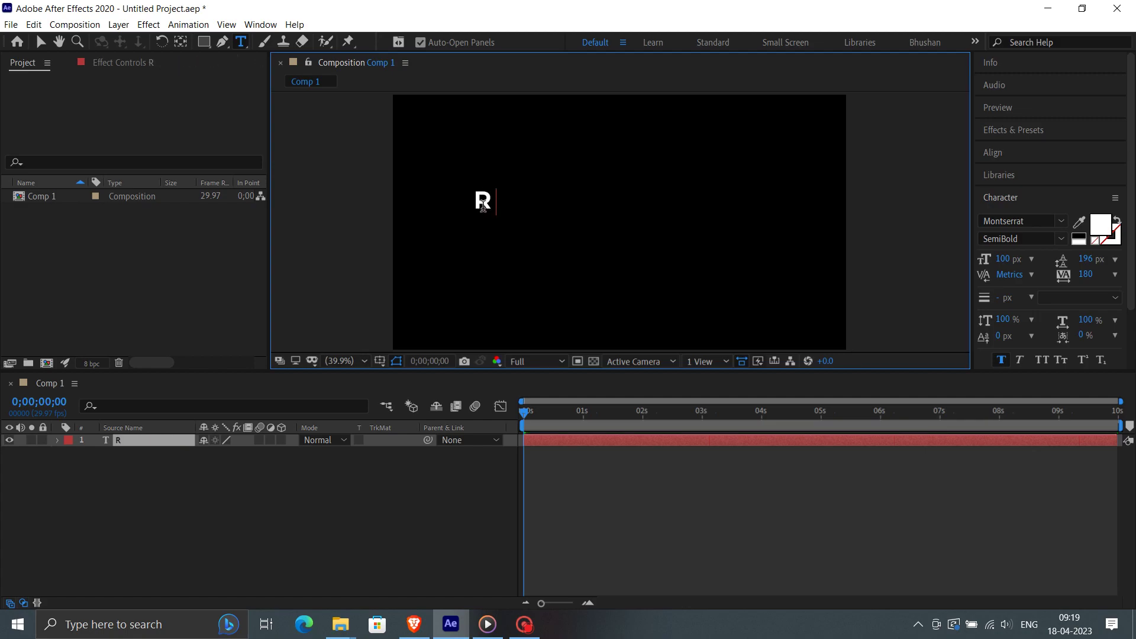
{"action": "key", "text": "BackSpace"}
{"action": "type", "text": "GRAPHICS"}
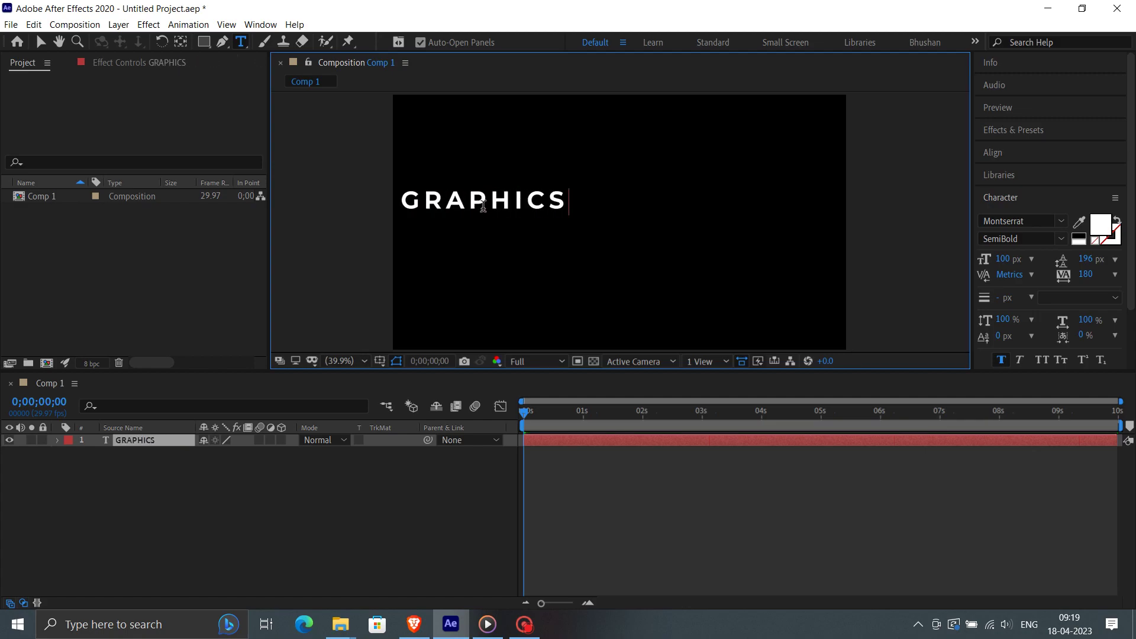
Centre GRAPHICS horizontally and vertically in the comp, then return to the Selection tool.
{"action": "double_click", "coordinate": [484, 205]}
{"action": "left_click", "coordinate": [992, 151]}
{"action": "left_click", "coordinate": [1014, 189]}
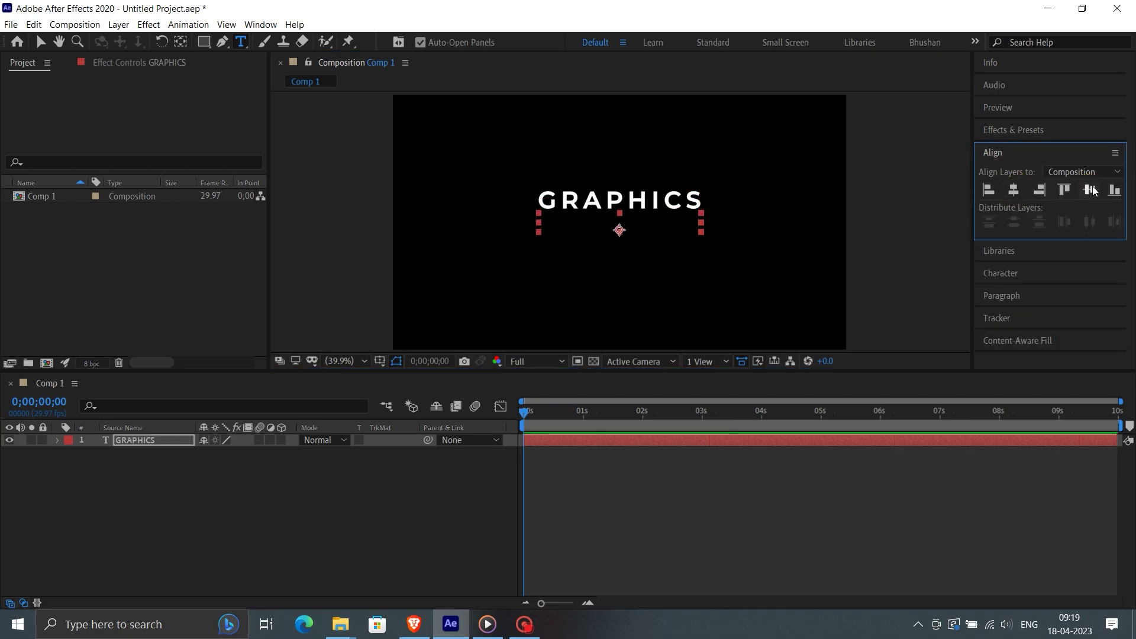
{"action": "left_click", "coordinate": [1089, 189]}
{"action": "key", "text": "v"}
{"action": "left_click", "coordinate": [340, 205]}
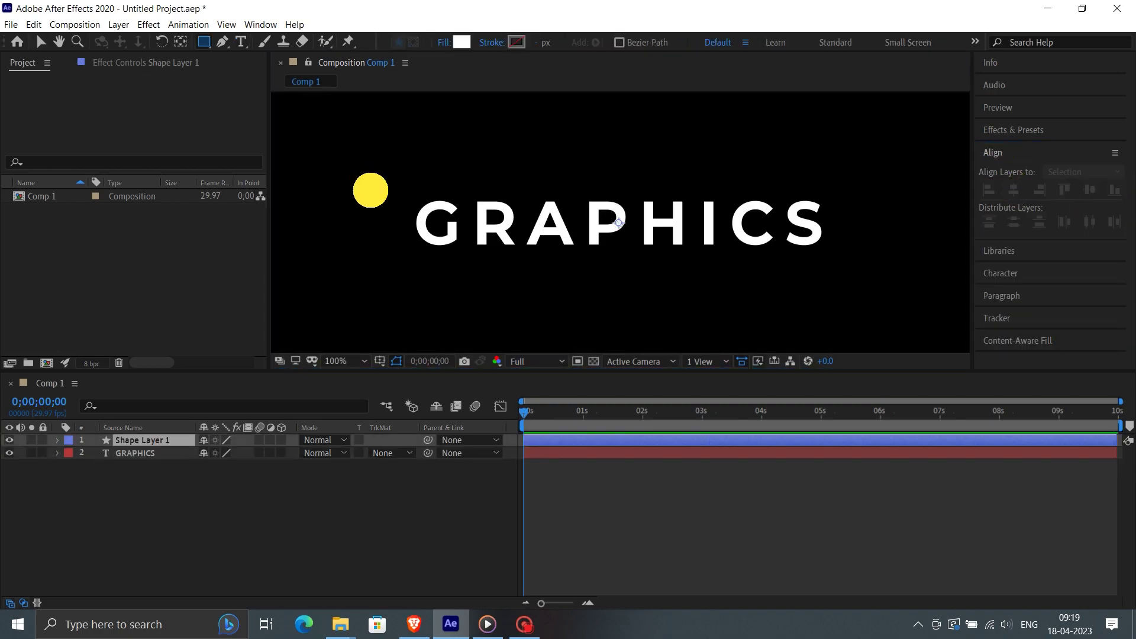
Draw a thin white vertical bar left of GRAPHICS and reveal its Position and Scale.
{"action": "left_click_drag", "start_coordinate": [372, 184], "coordinate": [375, 255]}
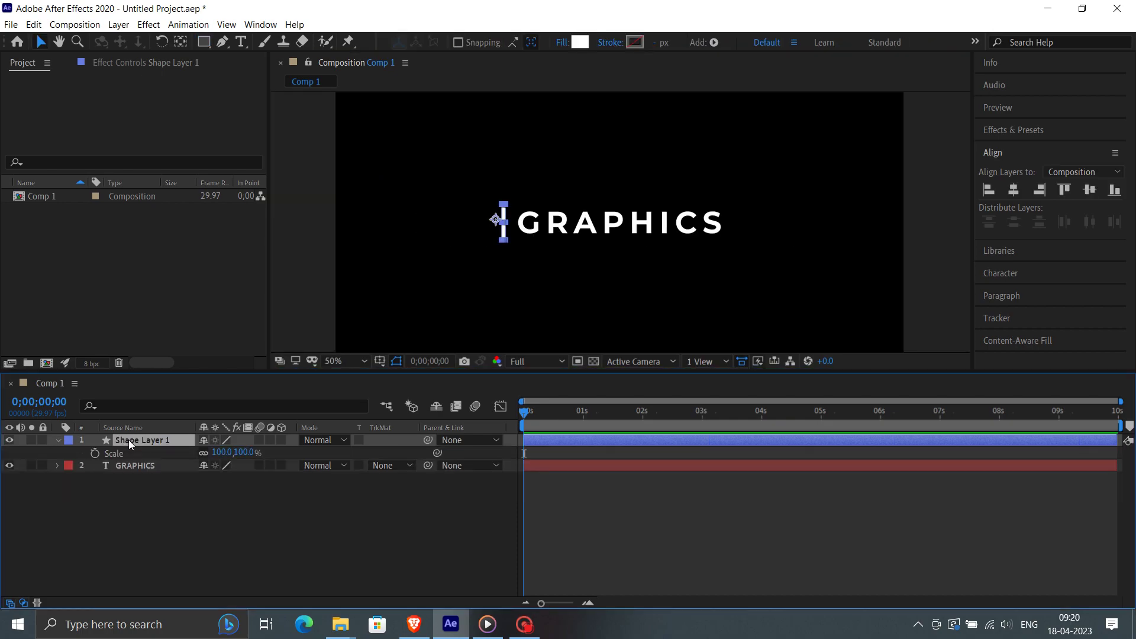
{"action": "key", "text": "shift+p"}
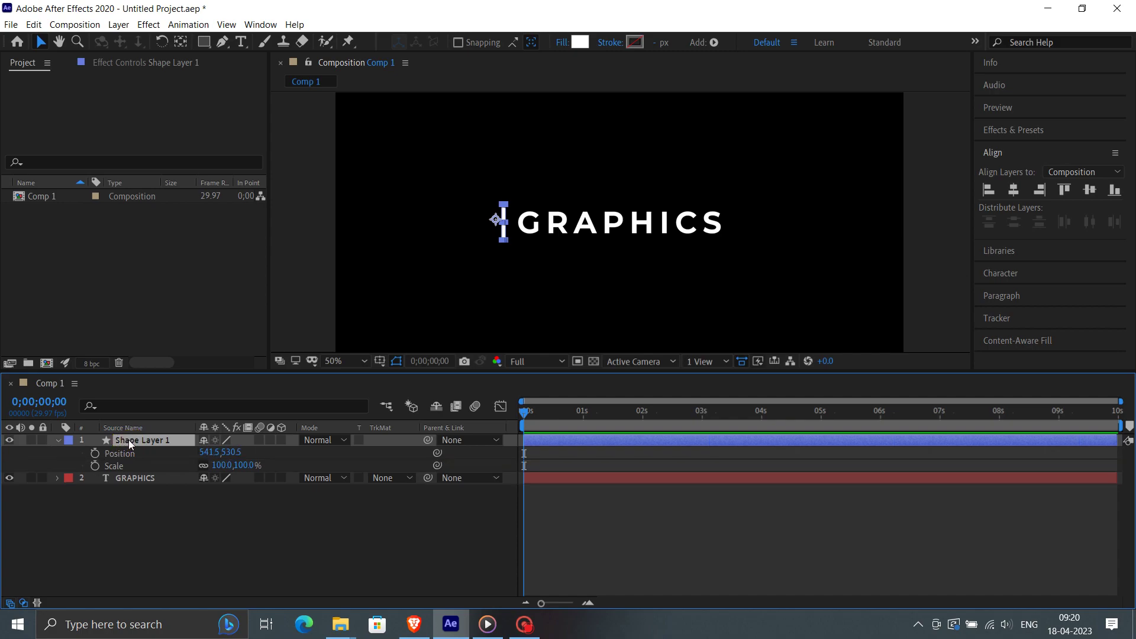
Keyframe the bar's unlinked Y scale from 0 at time zero to 100 at 0;00;00;15.
{"action": "left_click", "coordinate": [159, 516]}
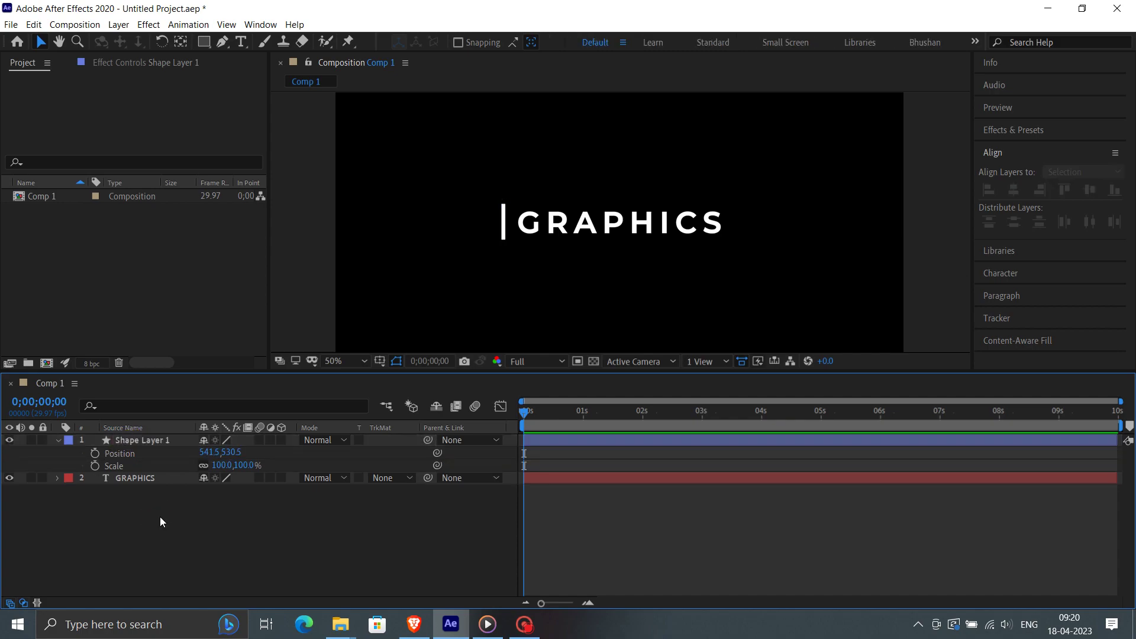
{"action": "left_click", "coordinate": [96, 465]}
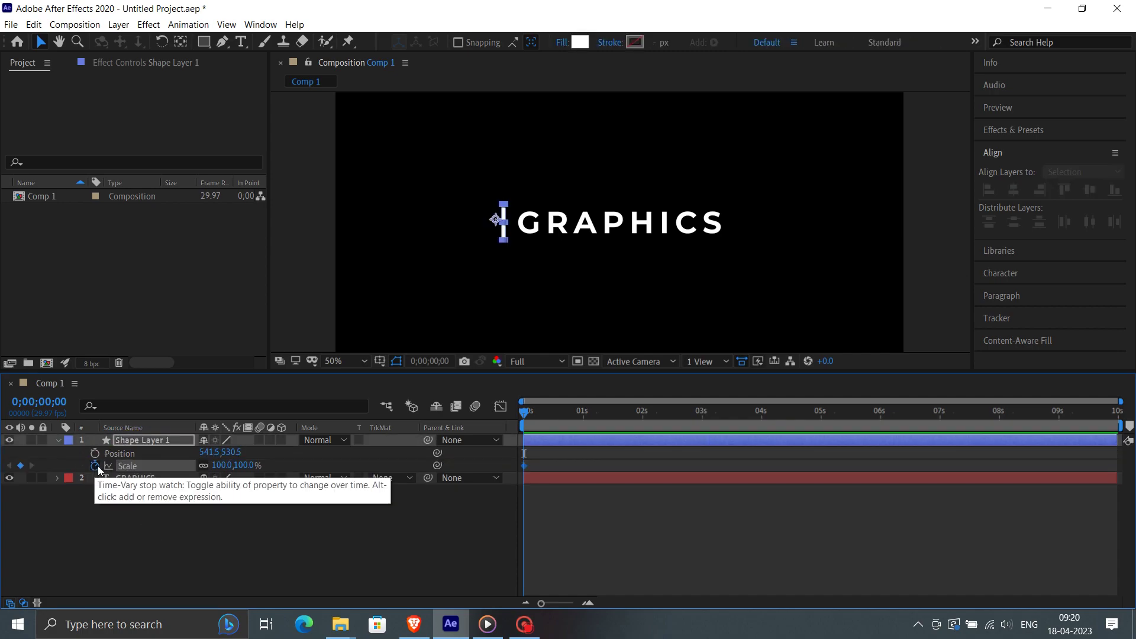
{"action": "left_click", "coordinate": [203, 466]}
{"action": "left_click", "coordinate": [247, 465]}
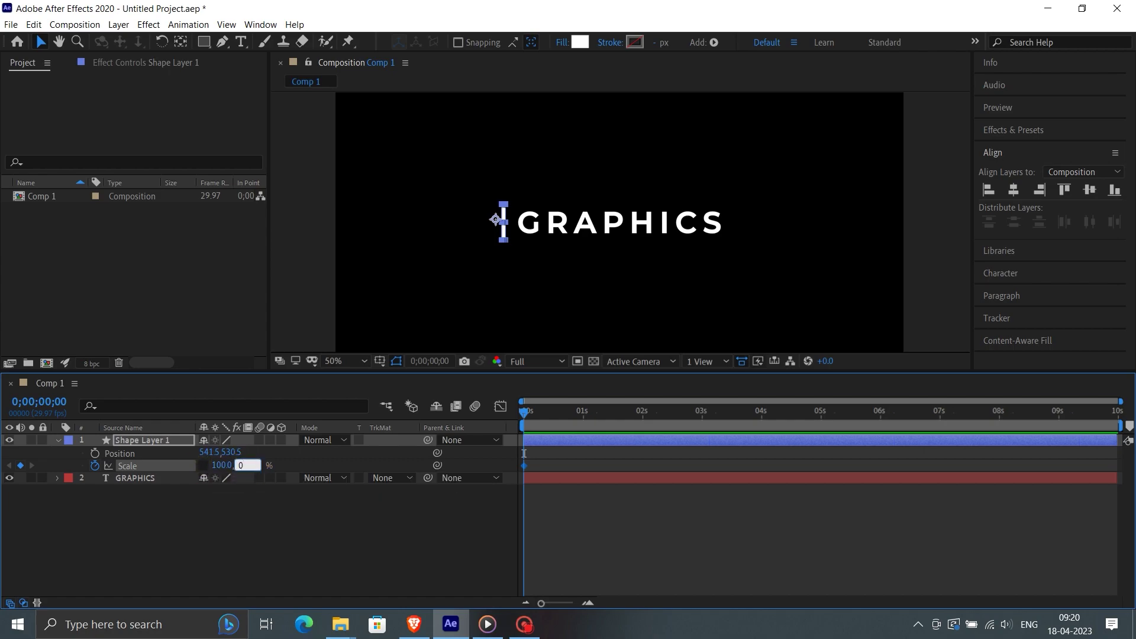
{"action": "left_click_drag", "start_coordinate": [524, 414], "coordinate": [553, 413]}
{"action": "left_click_drag", "start_coordinate": [247, 465], "coordinate": [240, 471]}
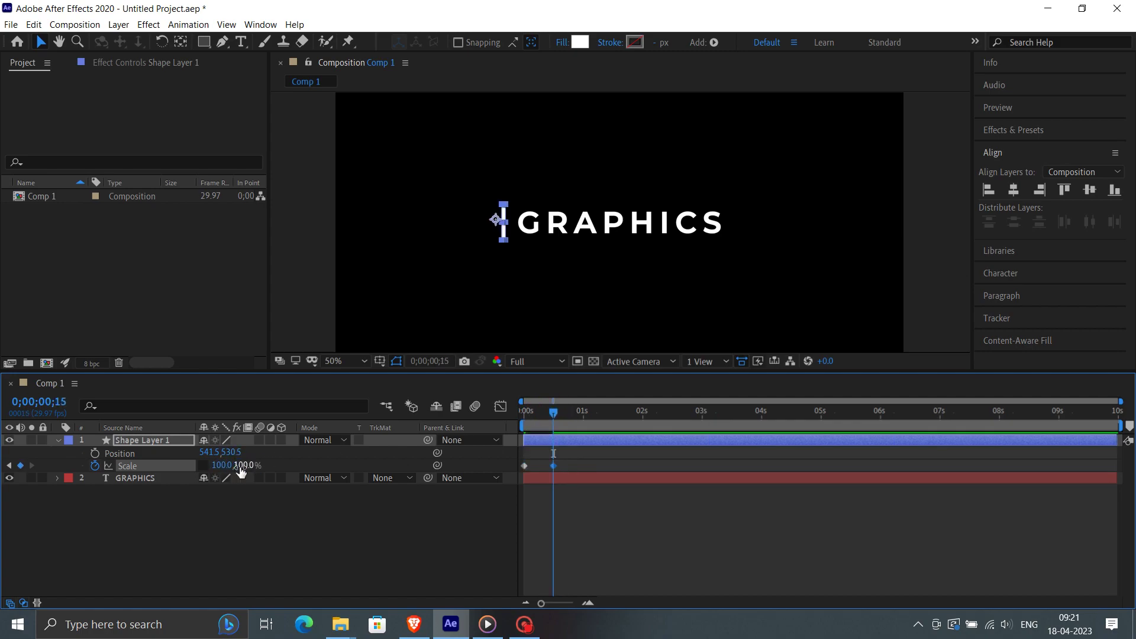
{"action": "left_click_drag", "start_coordinate": [552, 414], "coordinate": [615, 412]}
Keyframe the bar's position at 0;00;00;23, sliding it to X about 1307 by 0;00;01;16.
{"action": "left_click", "coordinate": [95, 453]}
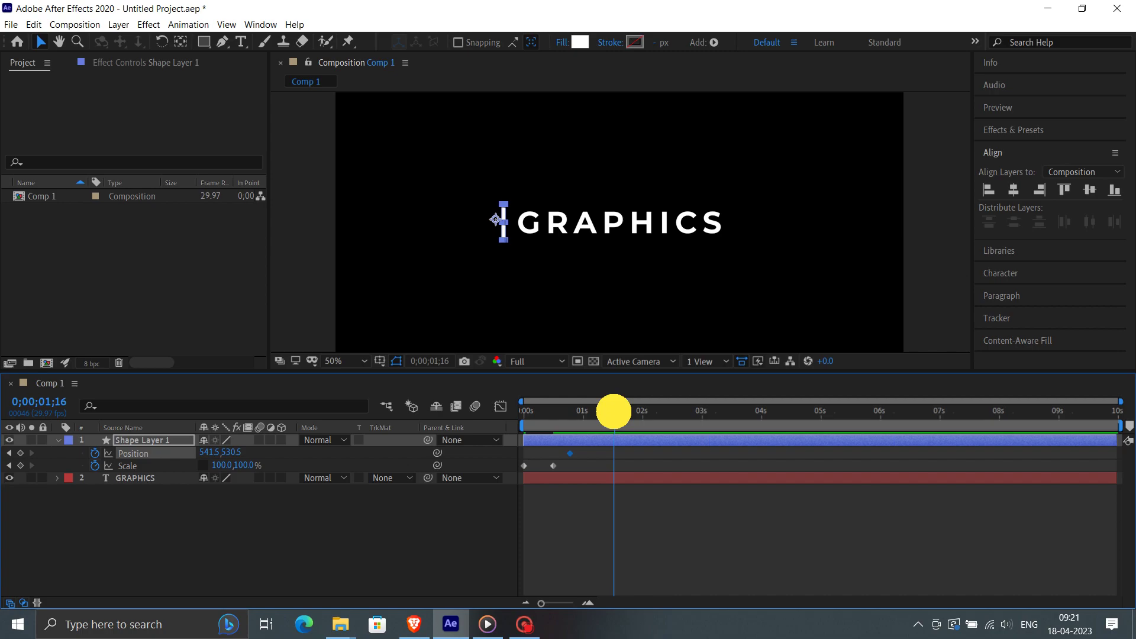
{"action": "left_click_drag", "start_coordinate": [217, 453], "coordinate": [779, 461]}
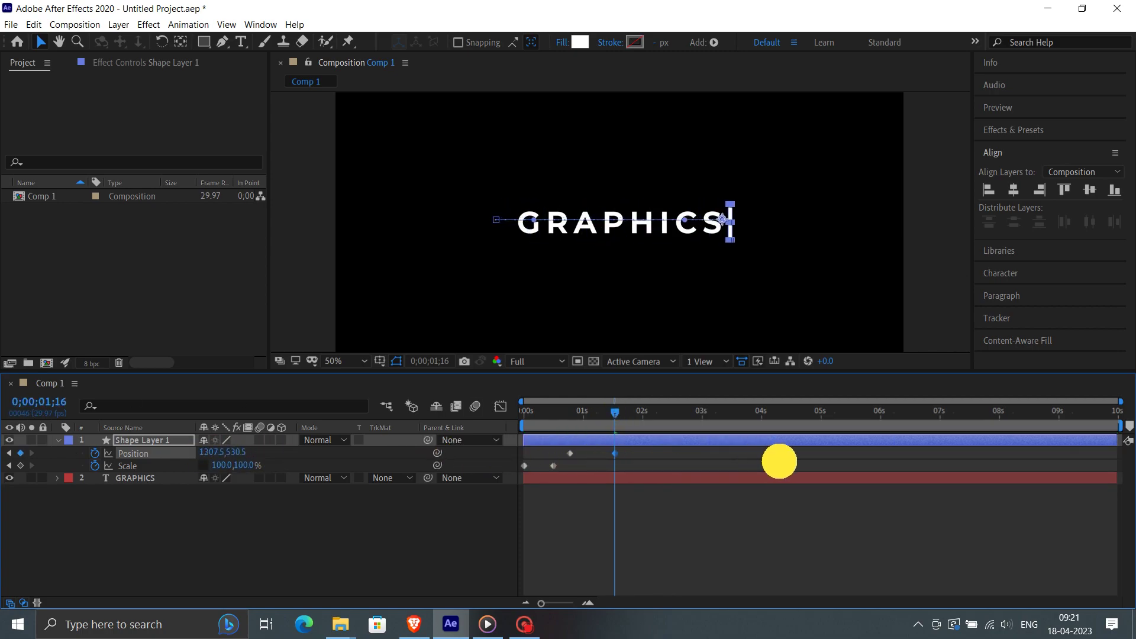
{"action": "left_click", "coordinate": [559, 411]}
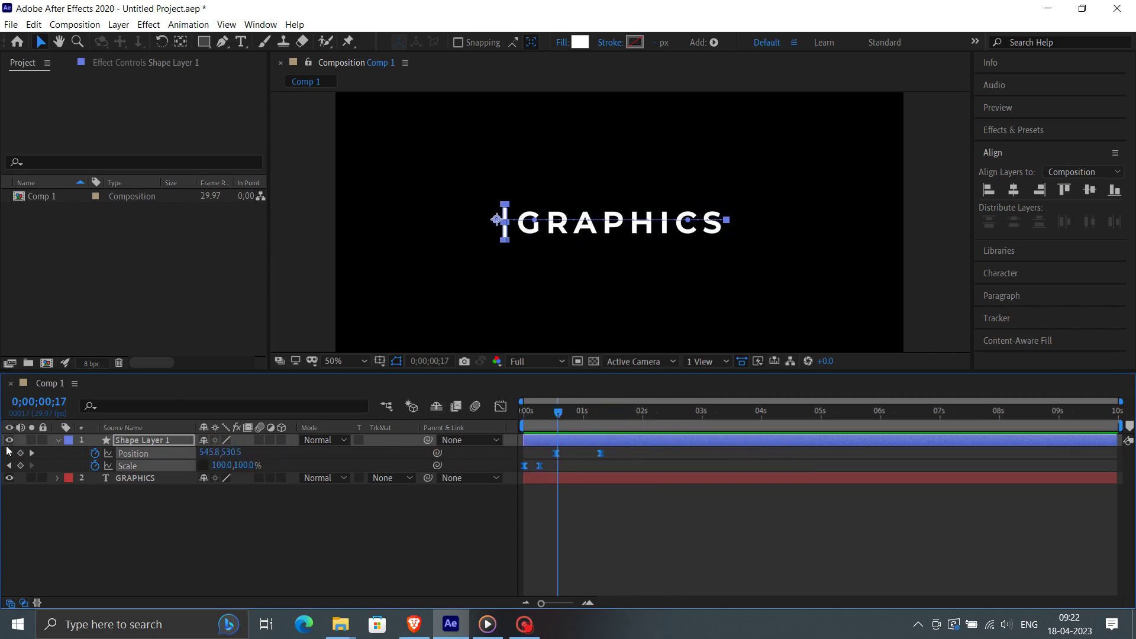
{"action": "left_click", "coordinate": [9, 452]}
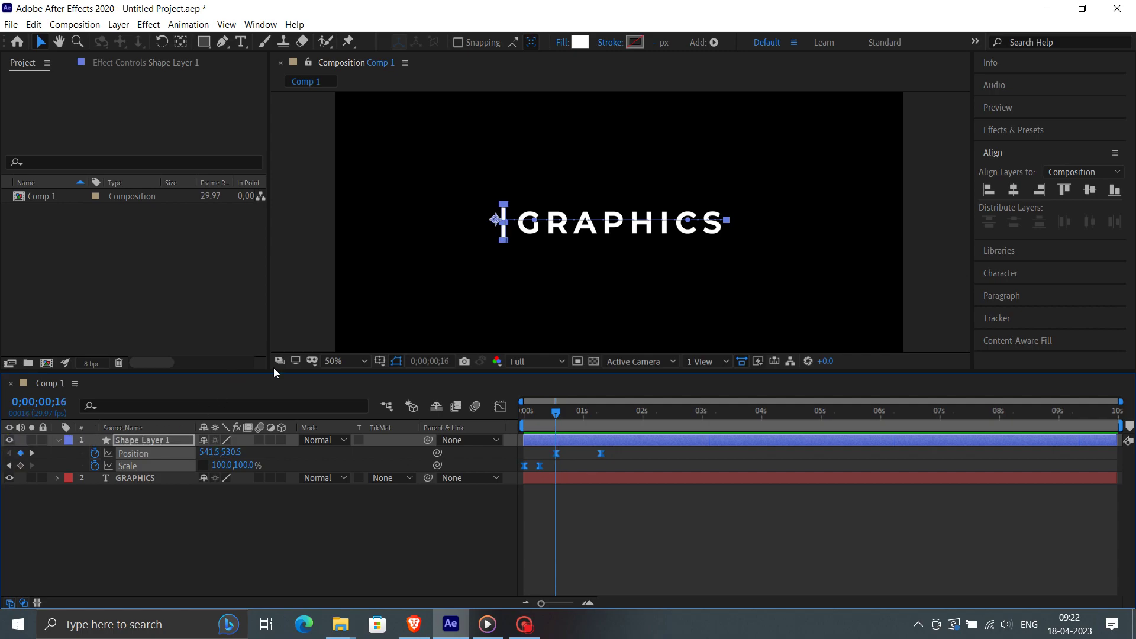
Draw a narrow rectangle mask on GRAPHICS and widen it past the word at the final position keyframe.
{"action": "left_click", "coordinate": [135, 479]}
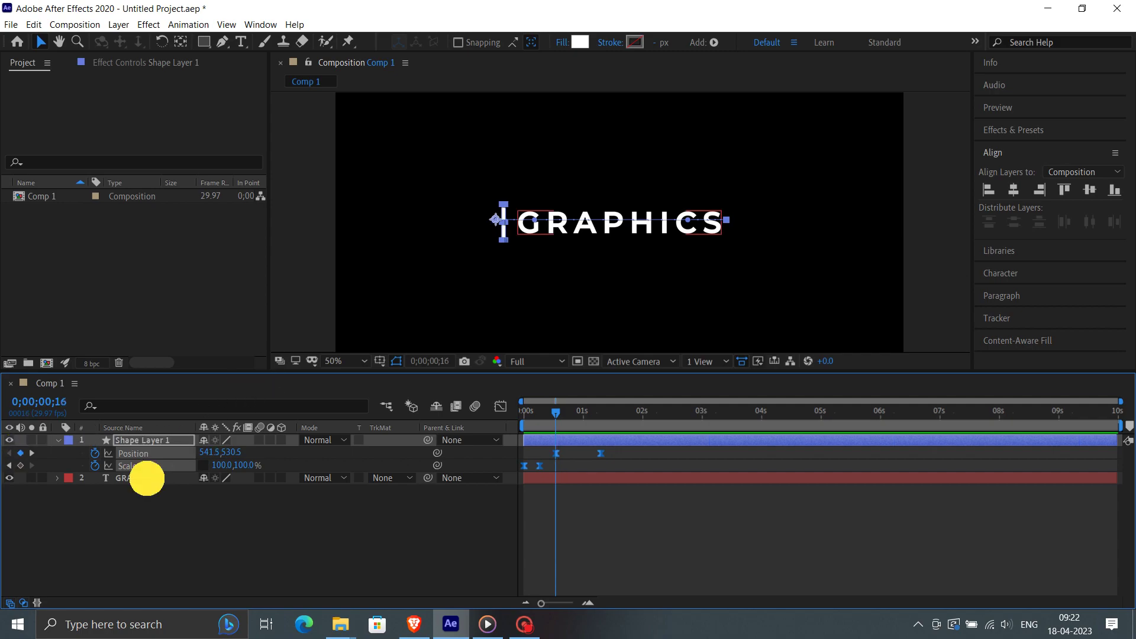
{"action": "left_click", "coordinate": [205, 45]}
{"action": "scroll", "coordinate": [497, 216], "scroll_direction": "up", "scroll_amount": 1}
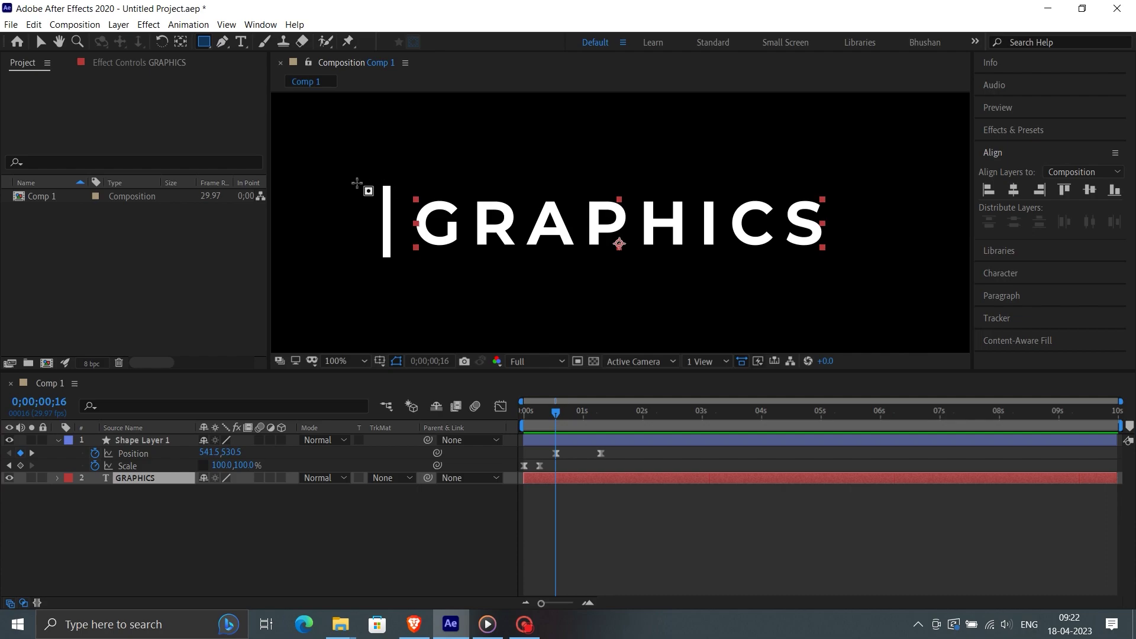
{"action": "left_click_drag", "start_coordinate": [354, 174], "coordinate": [383, 279]}
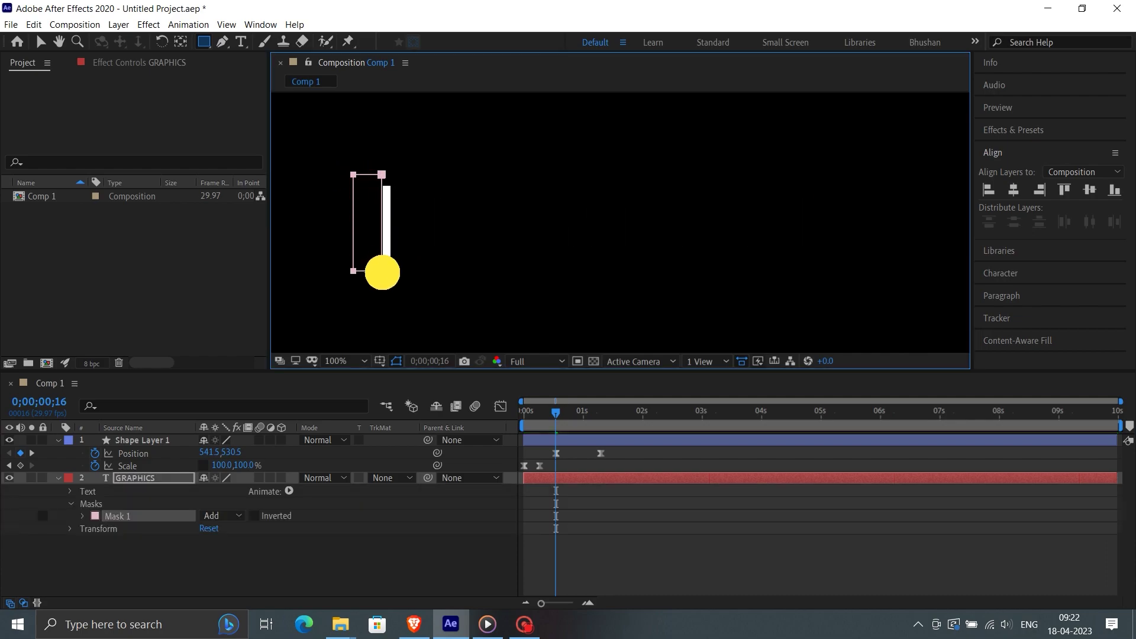
{"action": "key", "text": "v"}
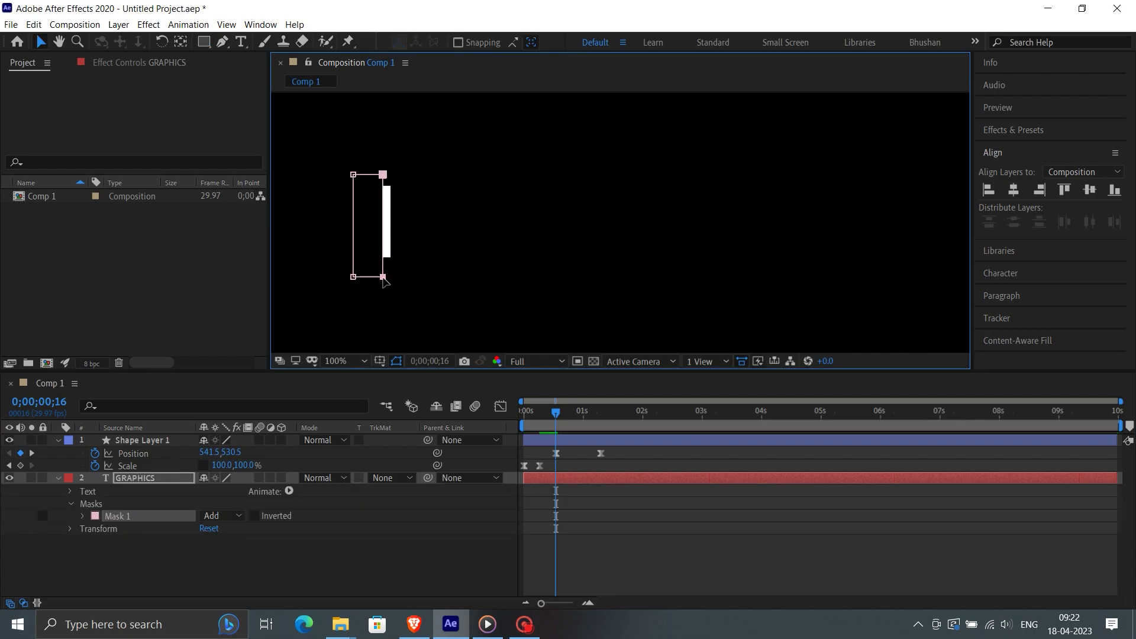
{"action": "left_click", "coordinate": [31, 454]}
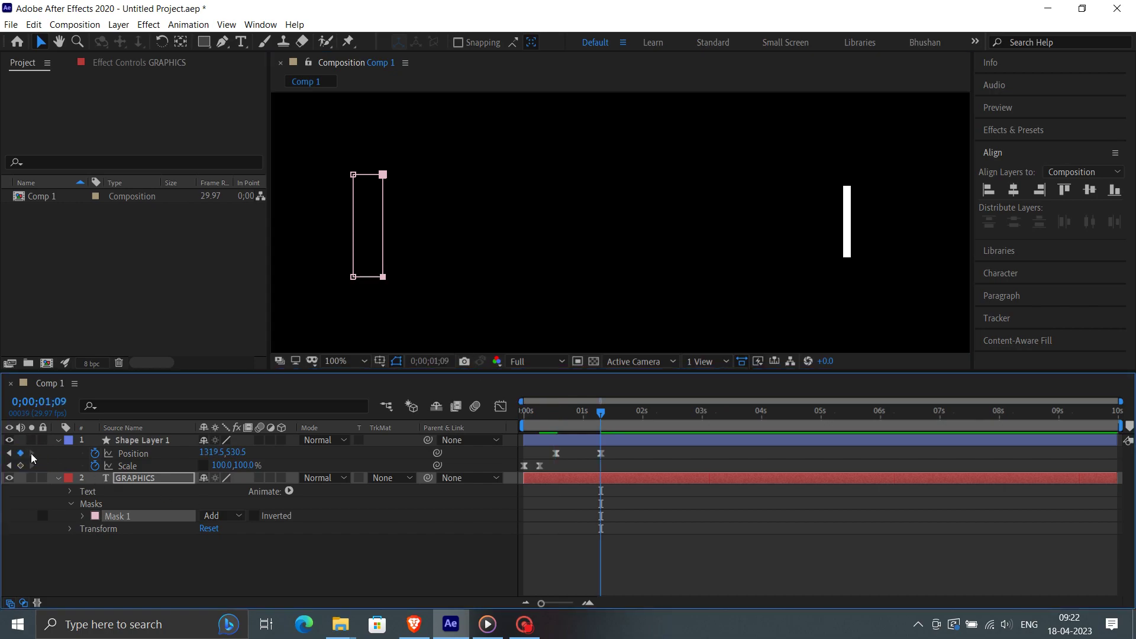
{"action": "left_click_drag", "start_coordinate": [382, 277], "coordinate": [845, 290]}
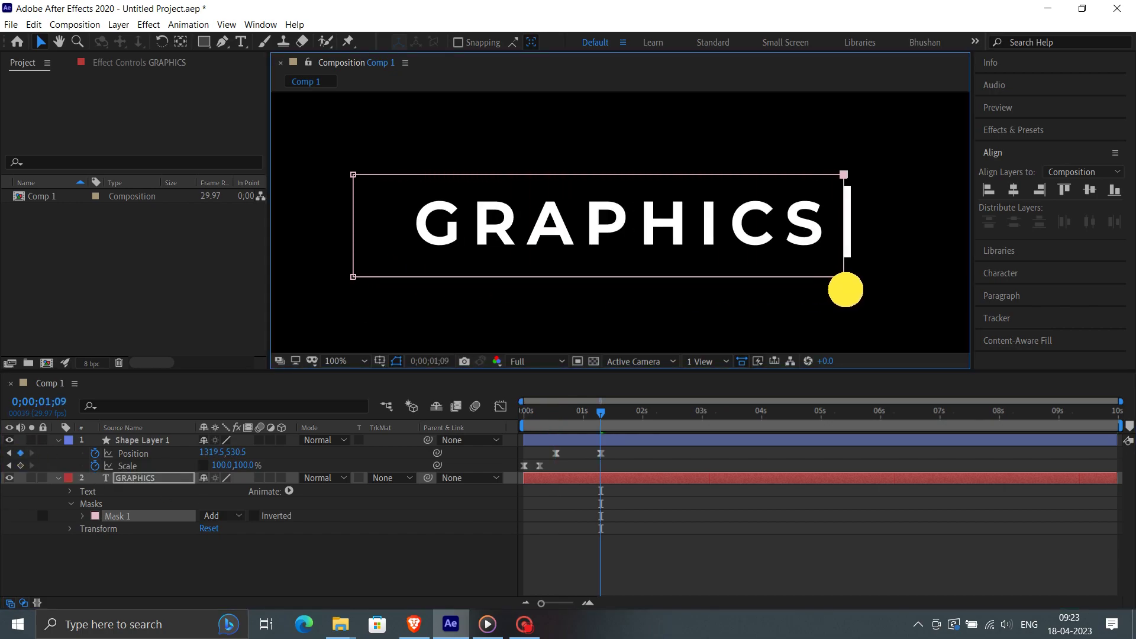